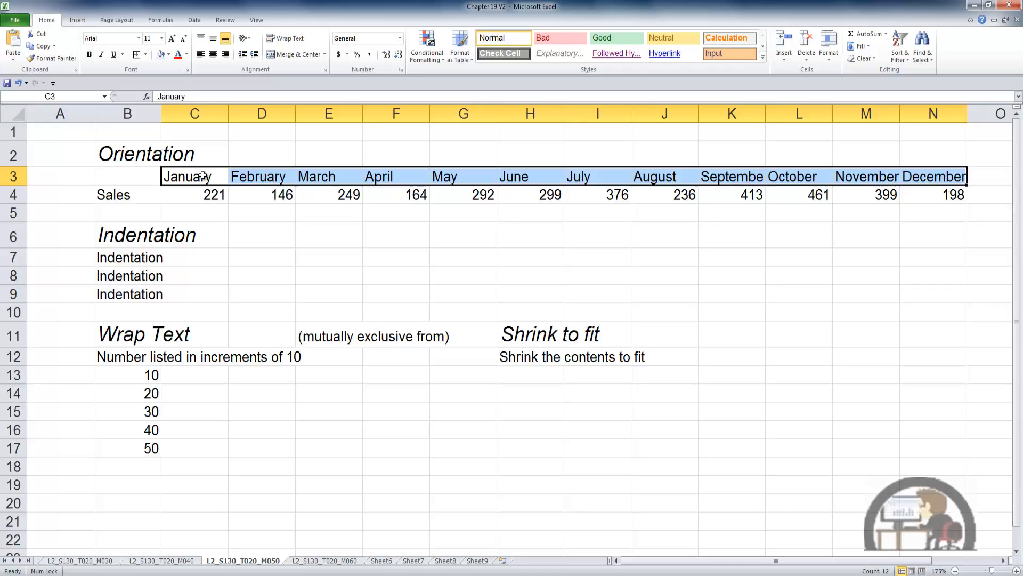
Try the Angle Counterclockwise orientation and the Angle Clockwise orientation on the month headers in C3:N3.
left_click(248, 37)
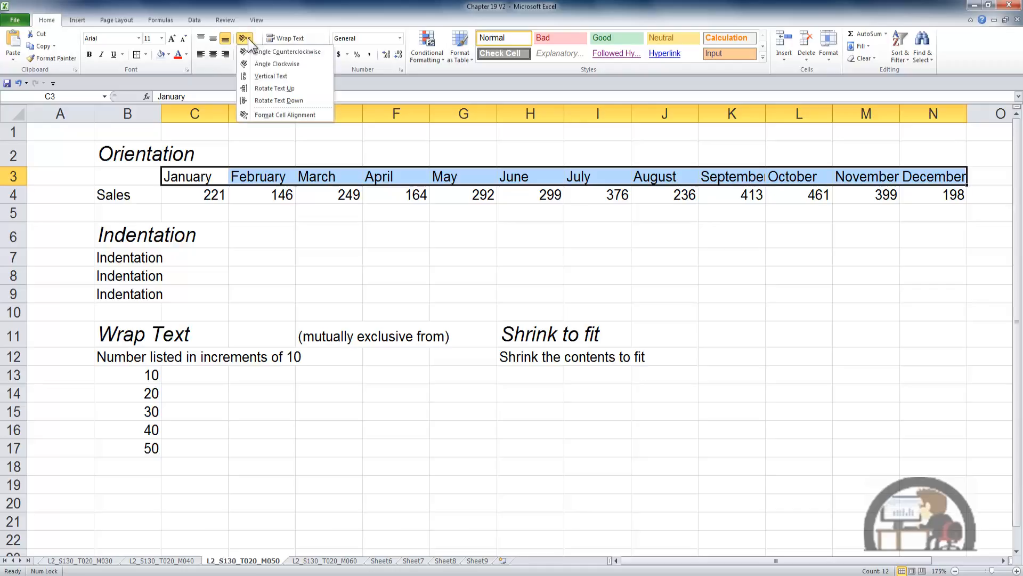
left_click(279, 51)
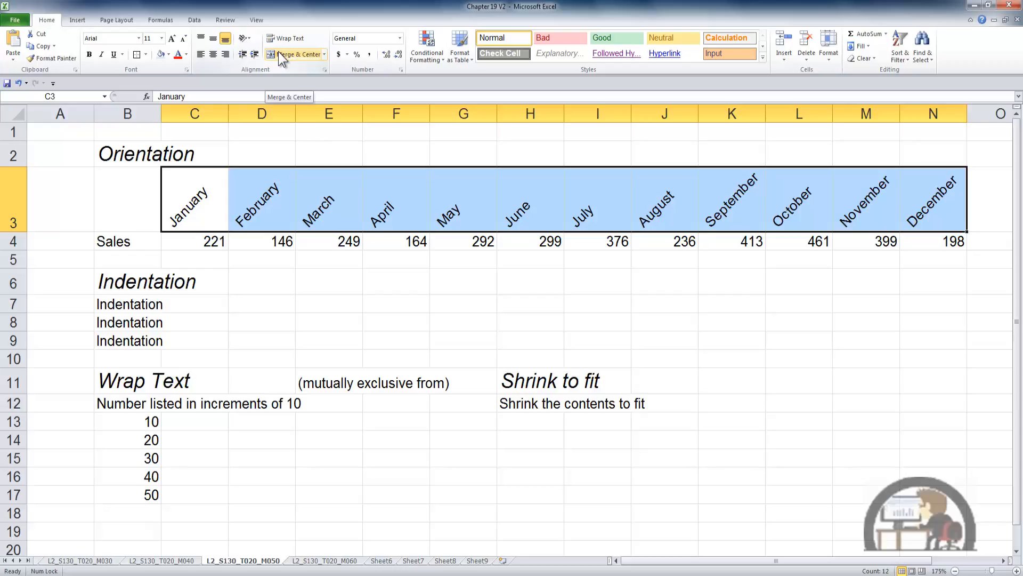
left_click(249, 39)
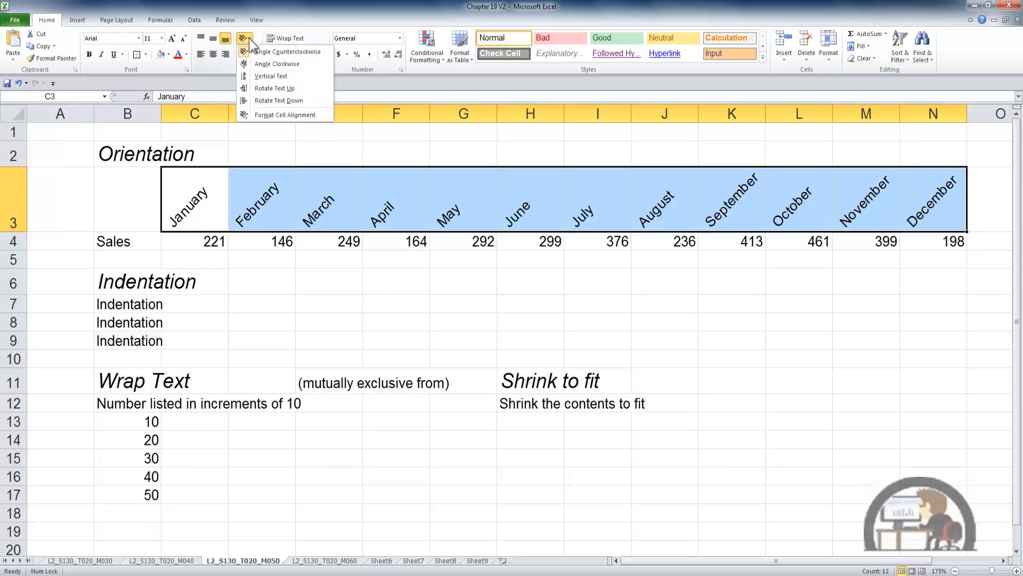
left_click(268, 60)
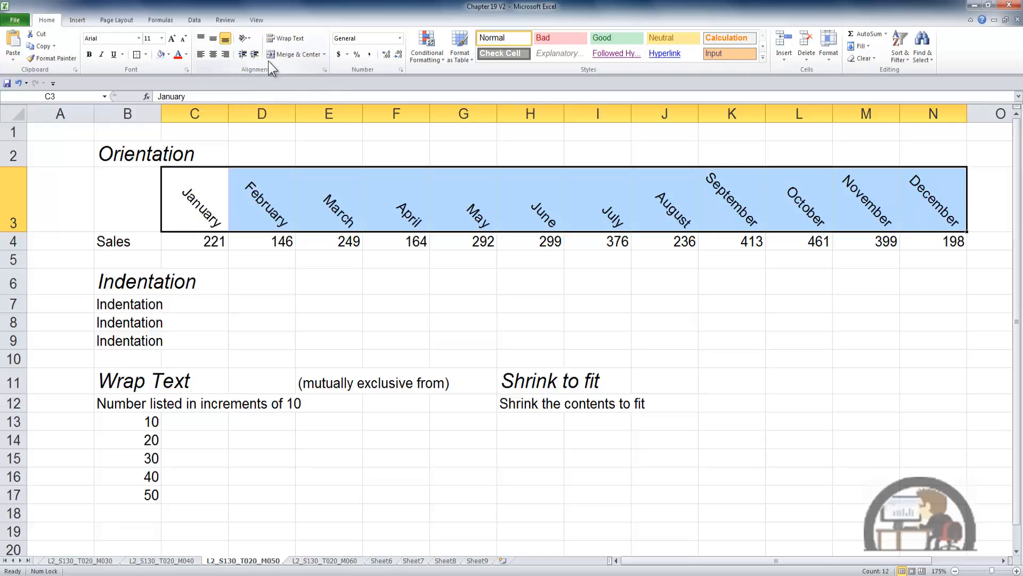
Try the Vertical Text, Rotate Text Up and Rotate Text Down orientations on the month headers in row 3.
left_click(249, 40)
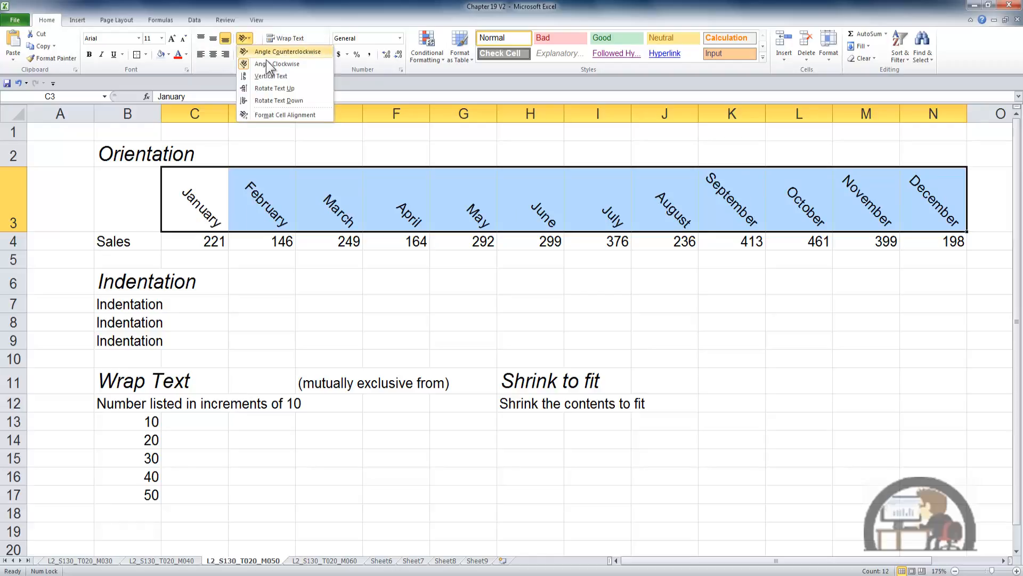
left_click(269, 76)
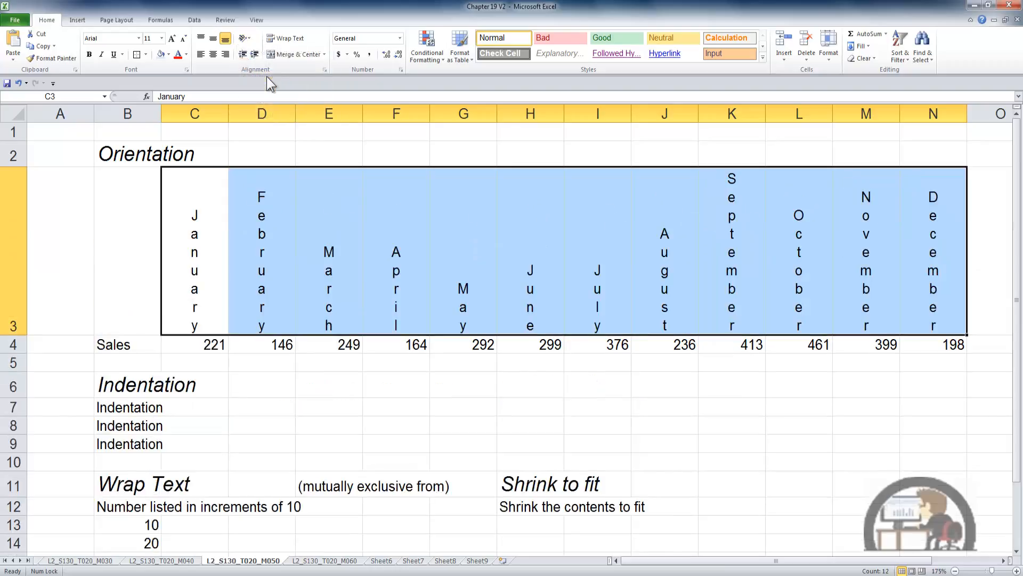
left_click(247, 40)
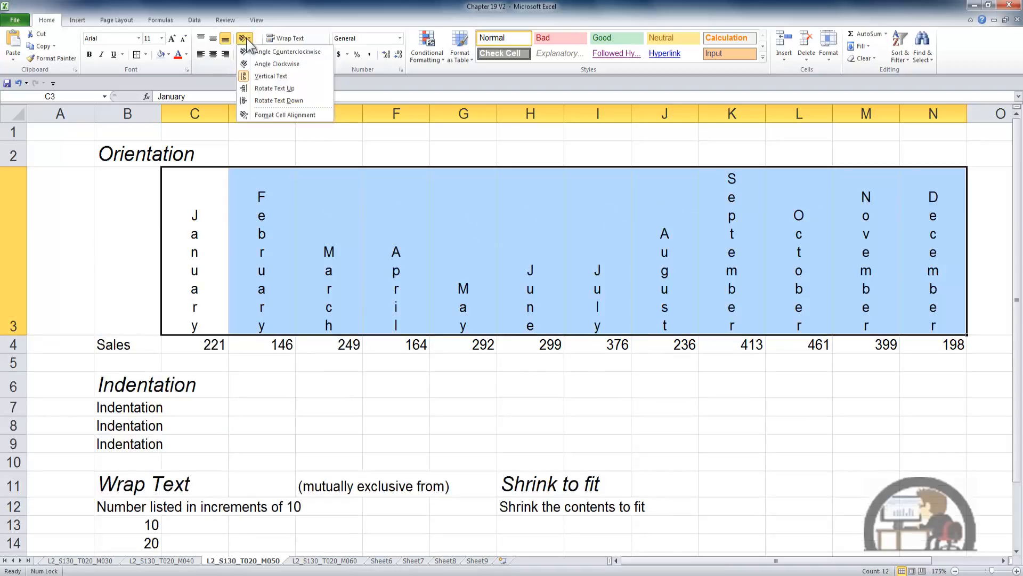
left_click(269, 87)
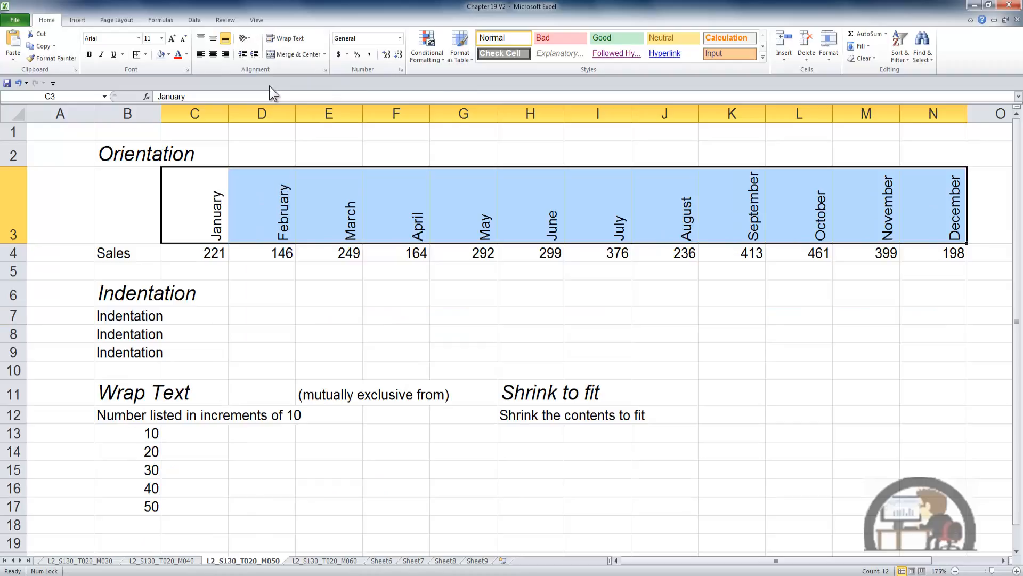
left_click(247, 39)
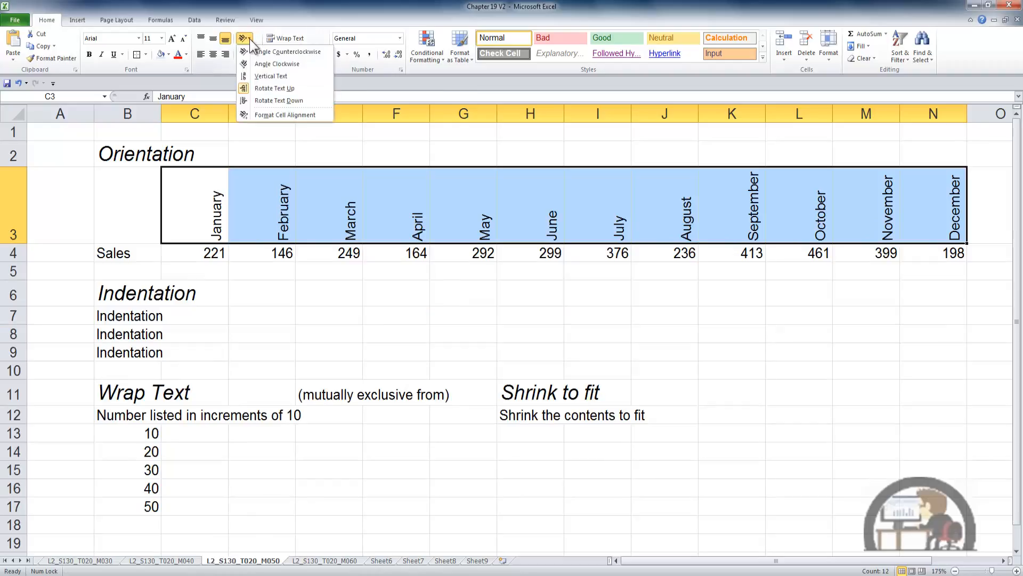
left_click(270, 101)
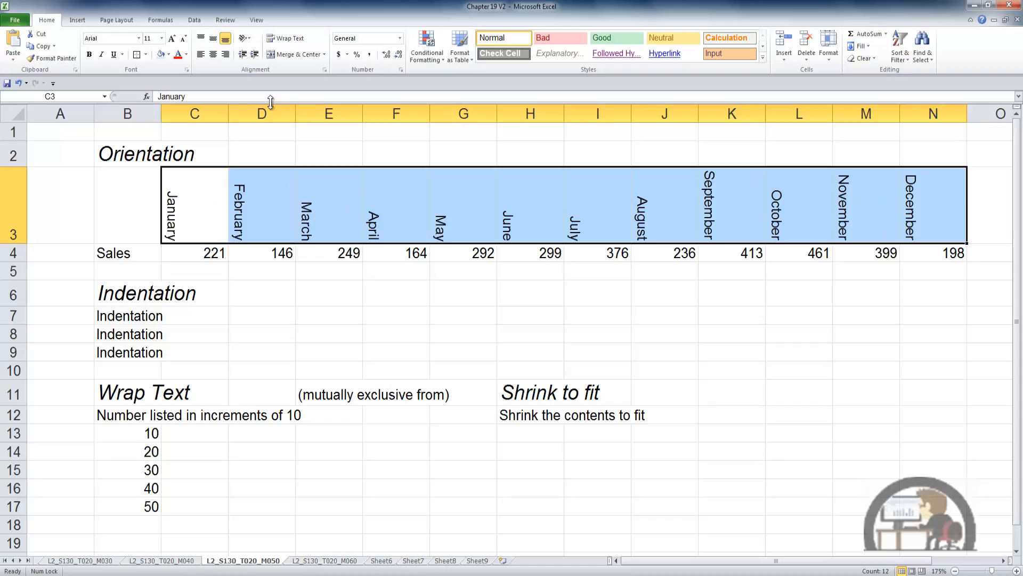
Give the month headers in C3:N3 a custom upward-slanting text orientation of about 60 degrees through the cell alignment settings.
left_click(244, 39)
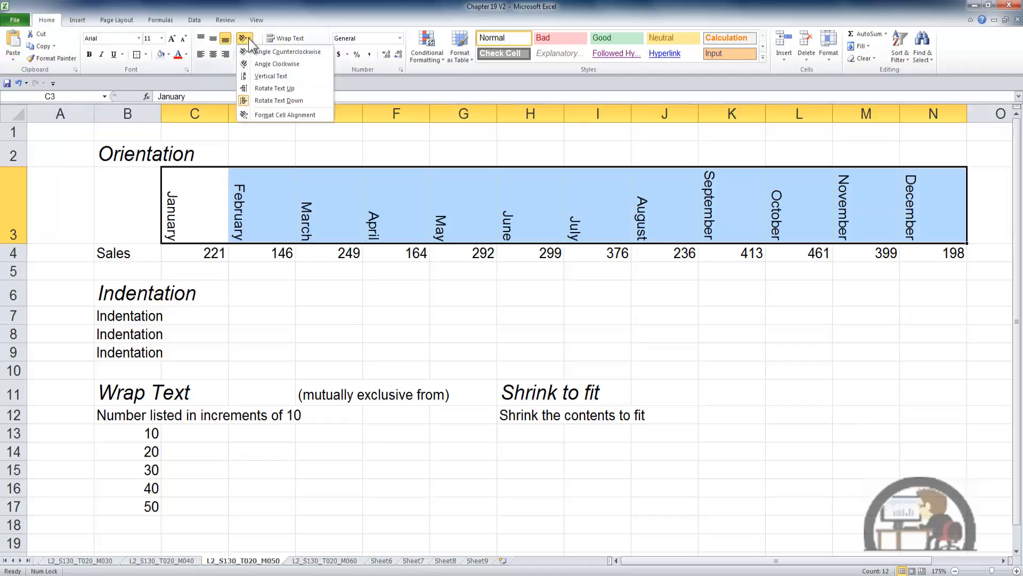
left_click(276, 115)
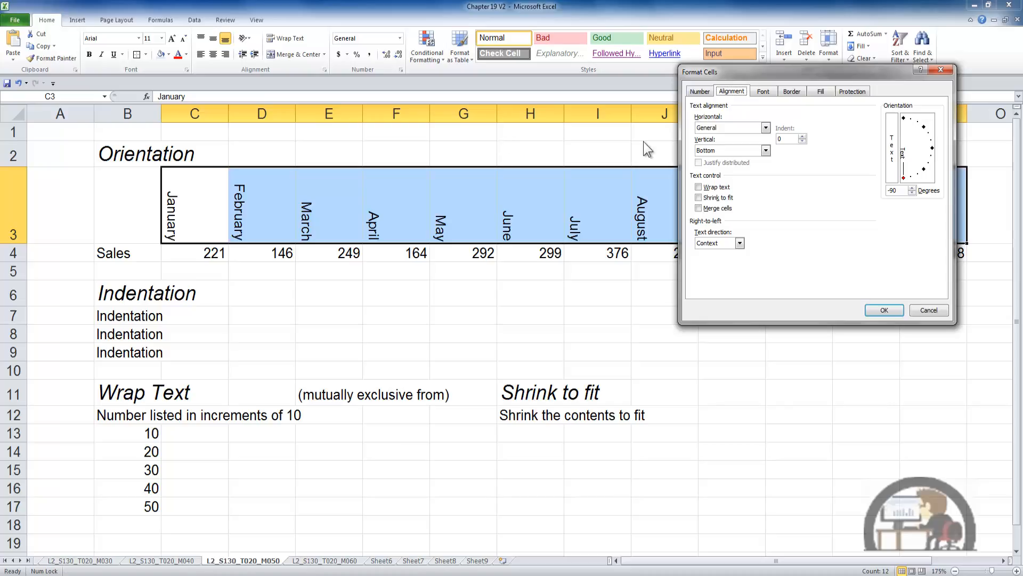
left_click(912, 182)
left_click_drag(912, 182, 918, 121)
left_click(885, 310)
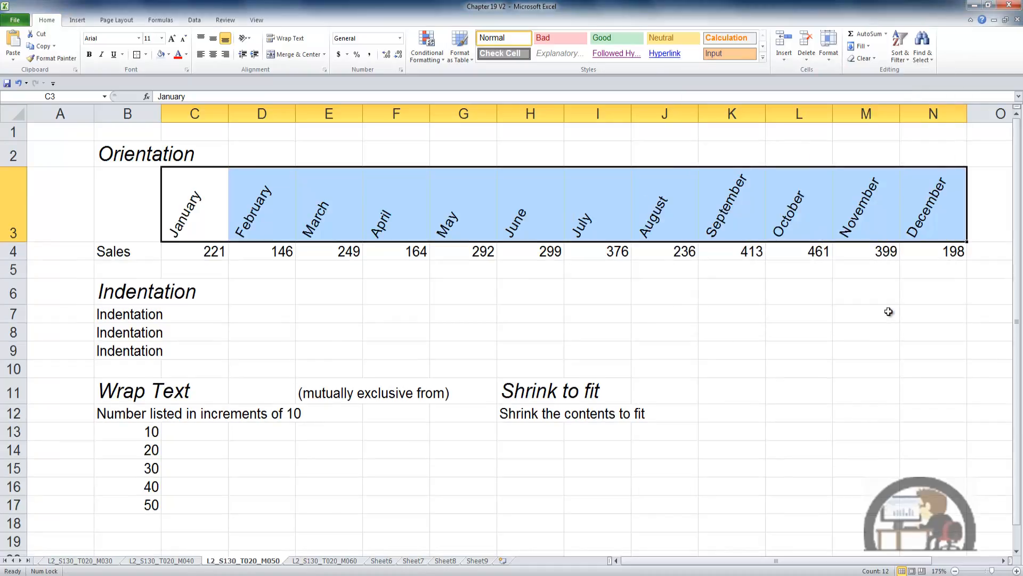
Try indenting the text in B7 by four levels, and remove that indentation again.
left_click(157, 314)
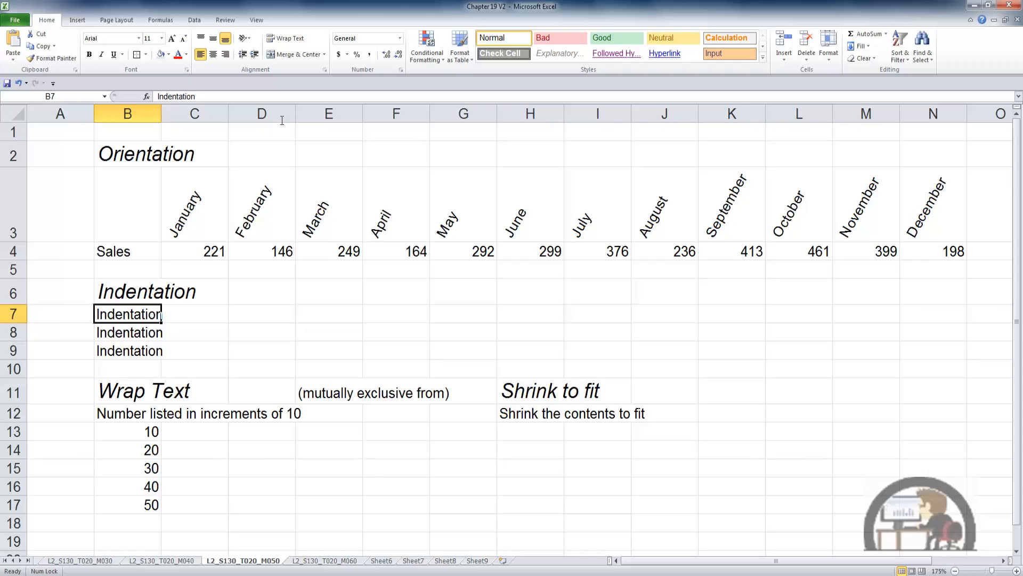
left_click(255, 55)
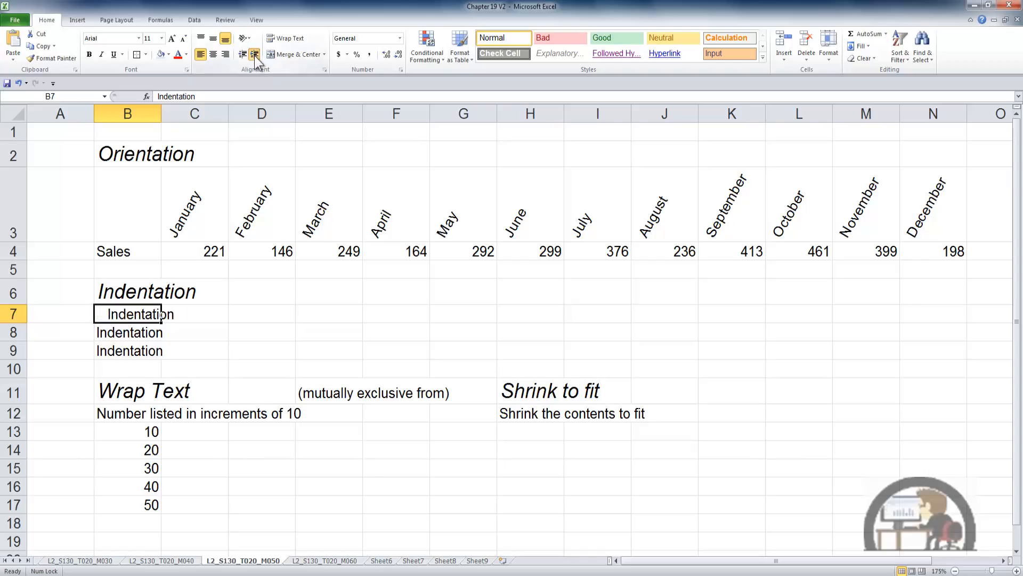
left_click(254, 55)
left_click(254, 54)
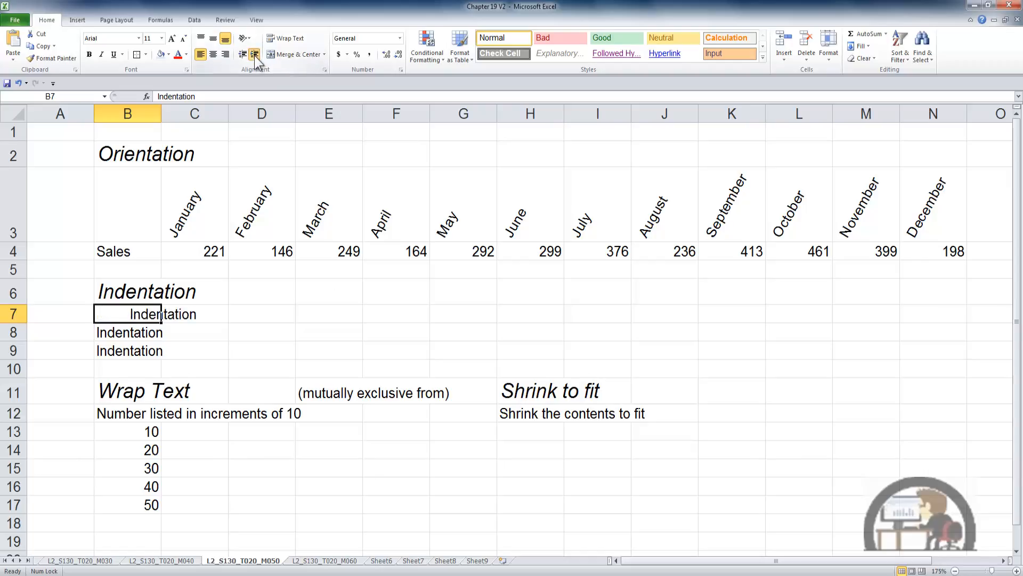
left_click(255, 55)
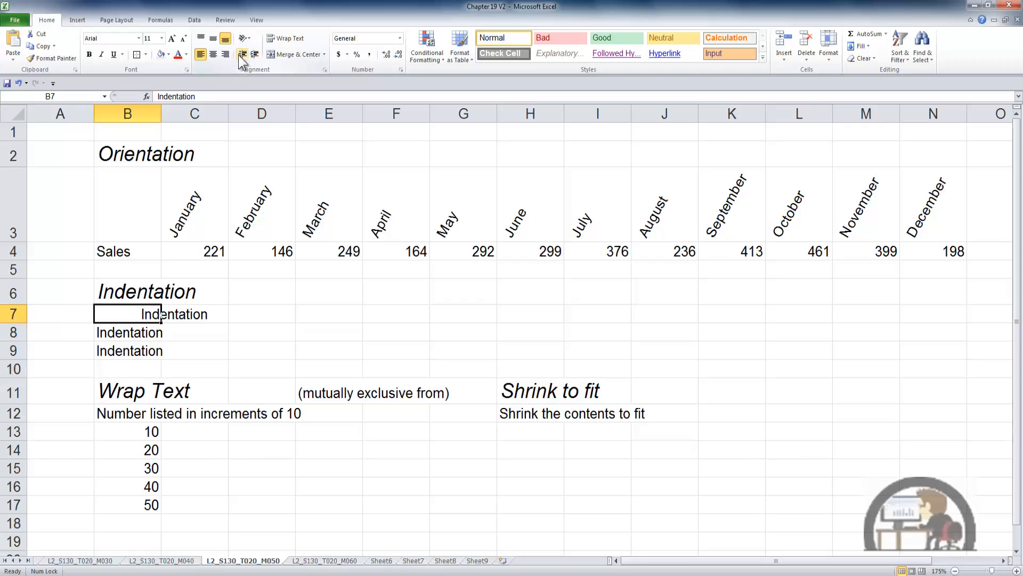
left_click(242, 54)
left_click(244, 55)
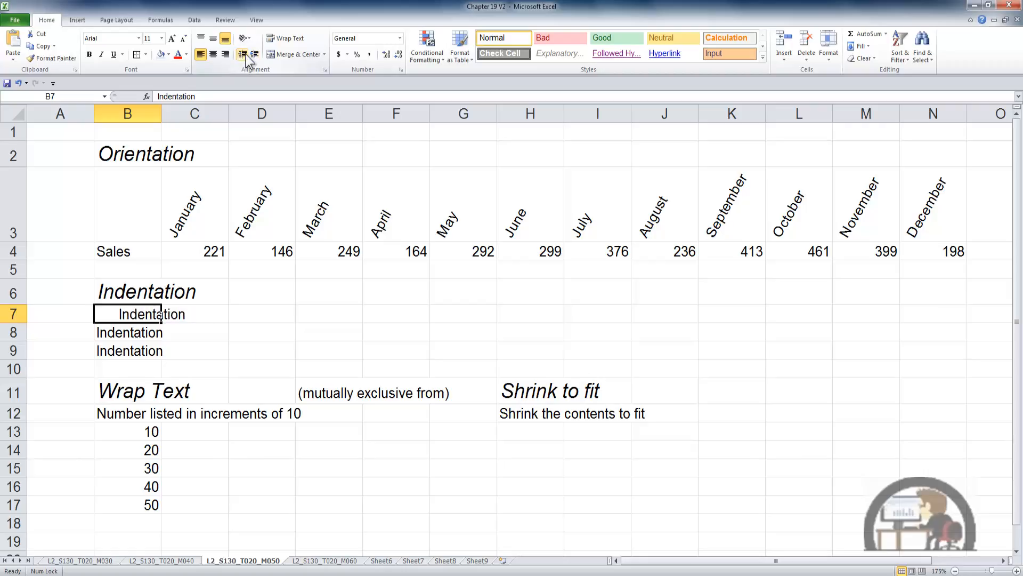
left_click(244, 55)
left_click(244, 55)
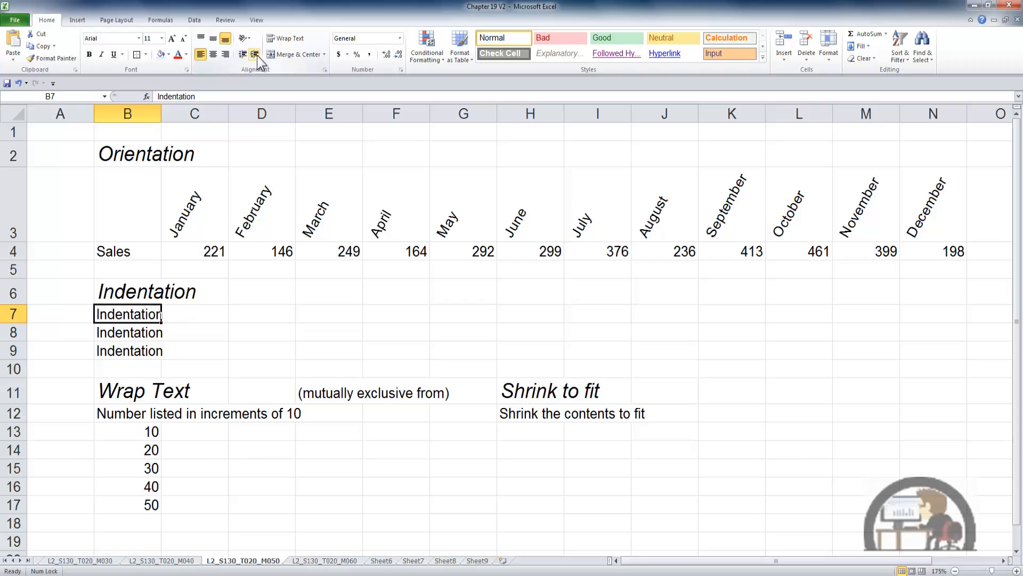
Indent the text in B7 by one level, B8 by two levels and B9 by three levels.
left_click(254, 54)
key("Down")
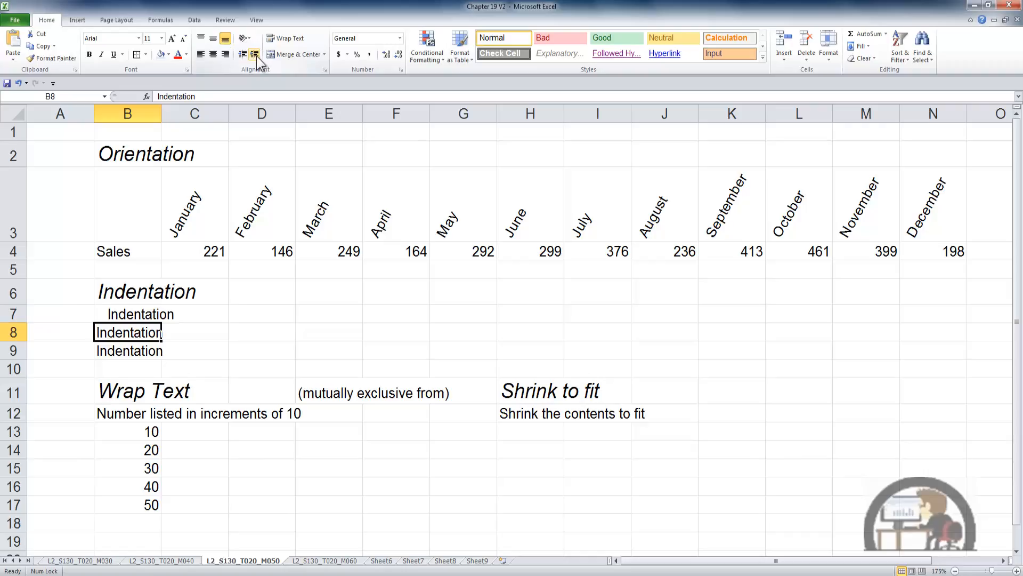
left_click(256, 55)
left_click(255, 55)
key("Down")
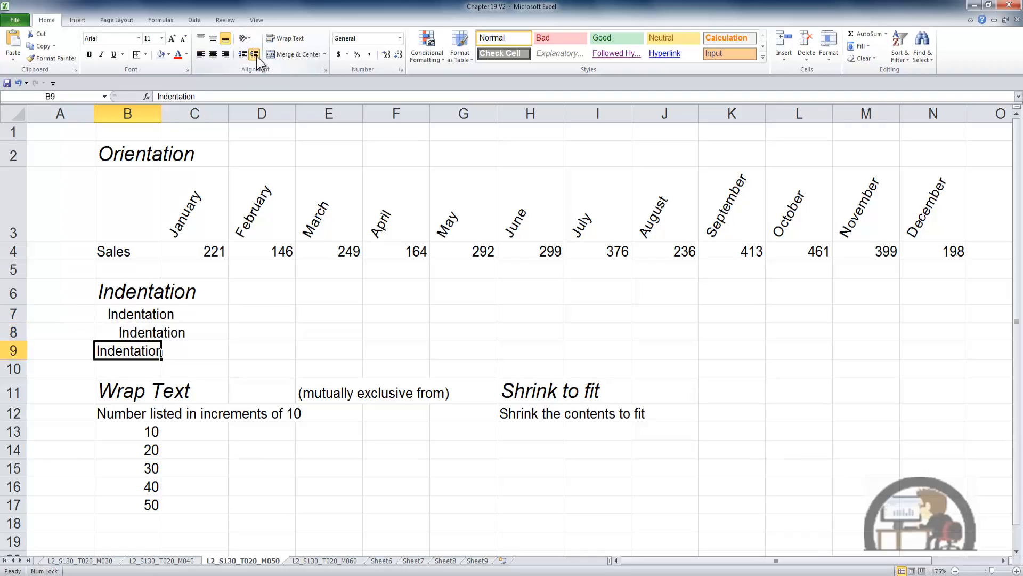
left_click(257, 54)
left_click(257, 55)
left_click(257, 54)
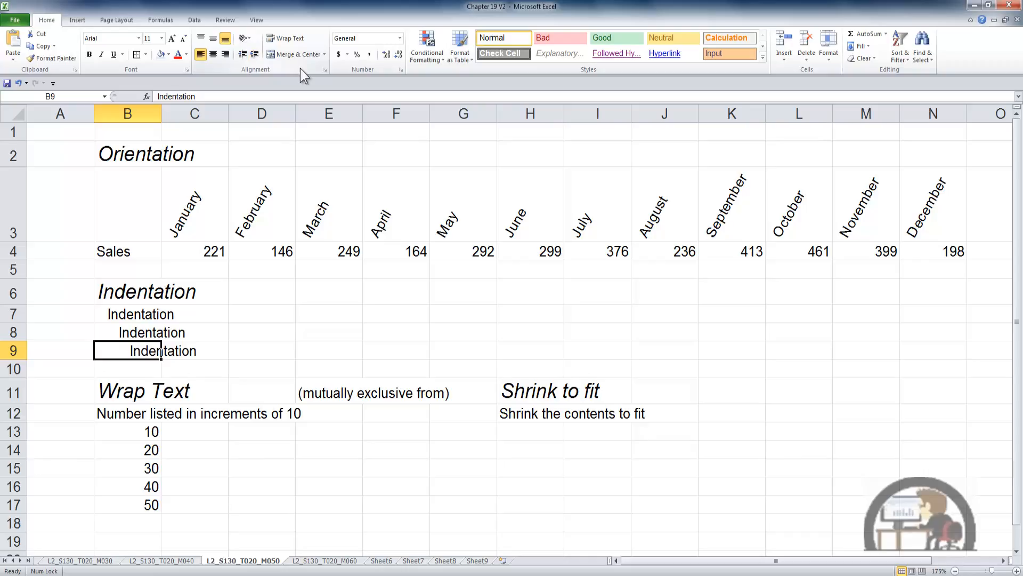
Increase the indent of B9 further in the cell alignment settings so its text starts inside column C.
left_click(324, 70)
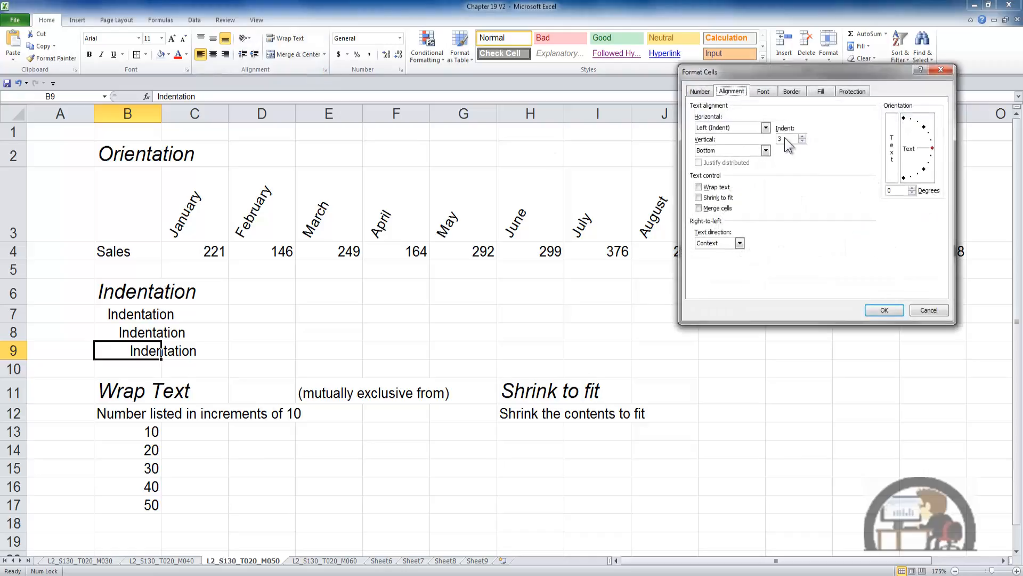
left_click(802, 136)
left_click(884, 309)
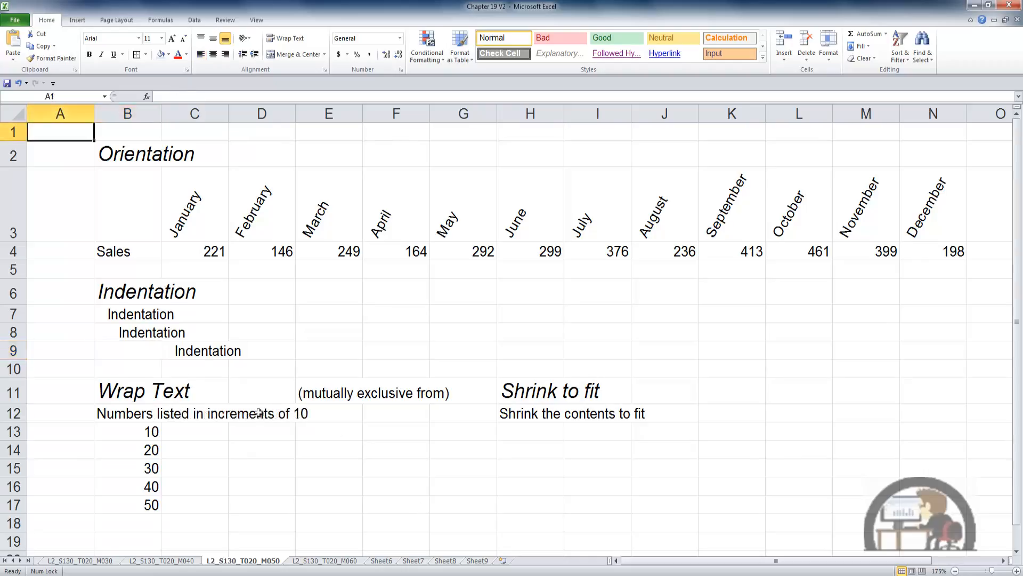
Wrap the text in B12 and widen column B slightly so the word "increments" fits on one line.
left_click(129, 416)
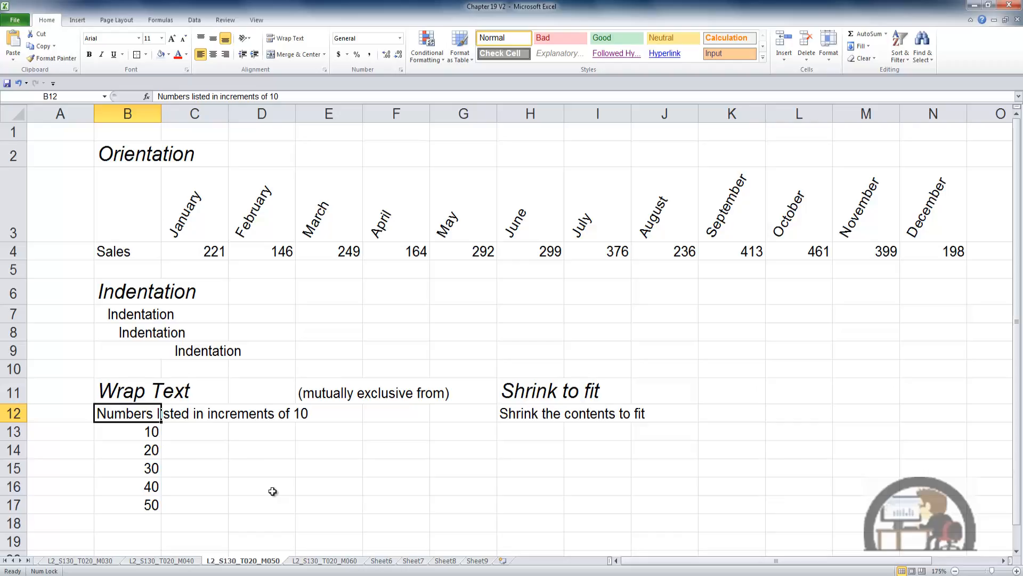
left_click(289, 39)
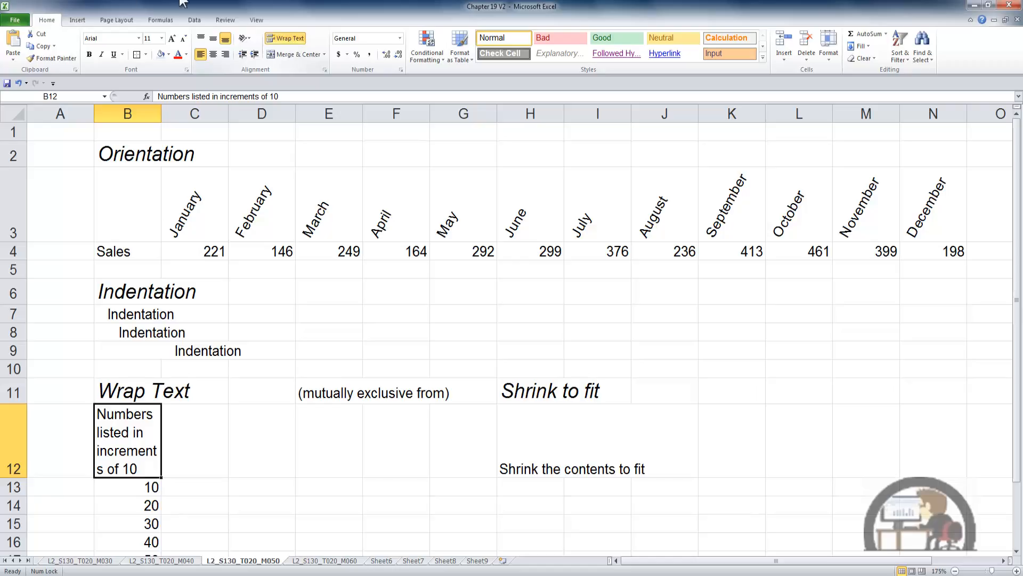
left_click_drag(162, 108, 167, 109)
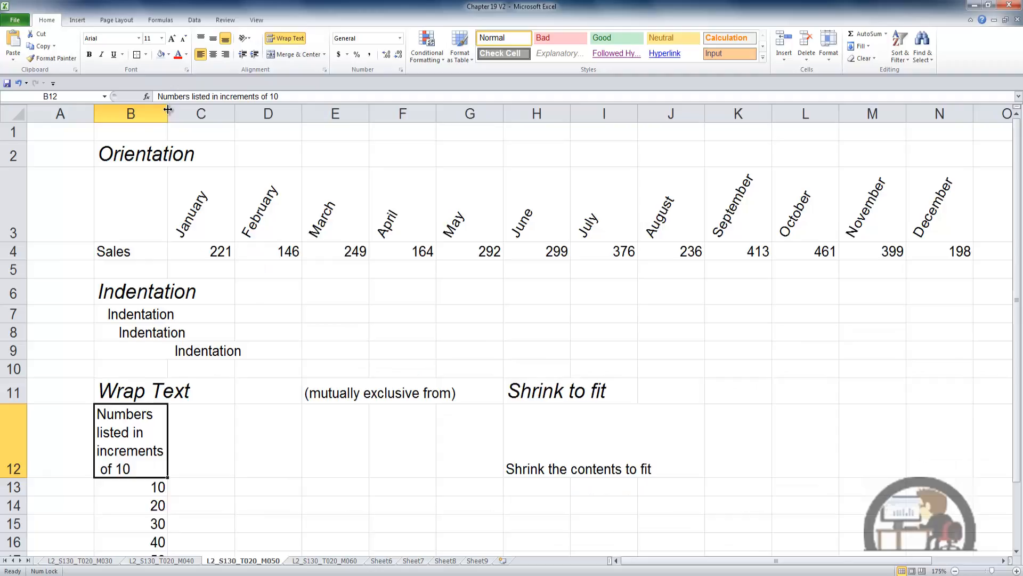
Center the wrapped text in B12 horizontally and vertically, and make row 12 slightly taller.
left_click(213, 55)
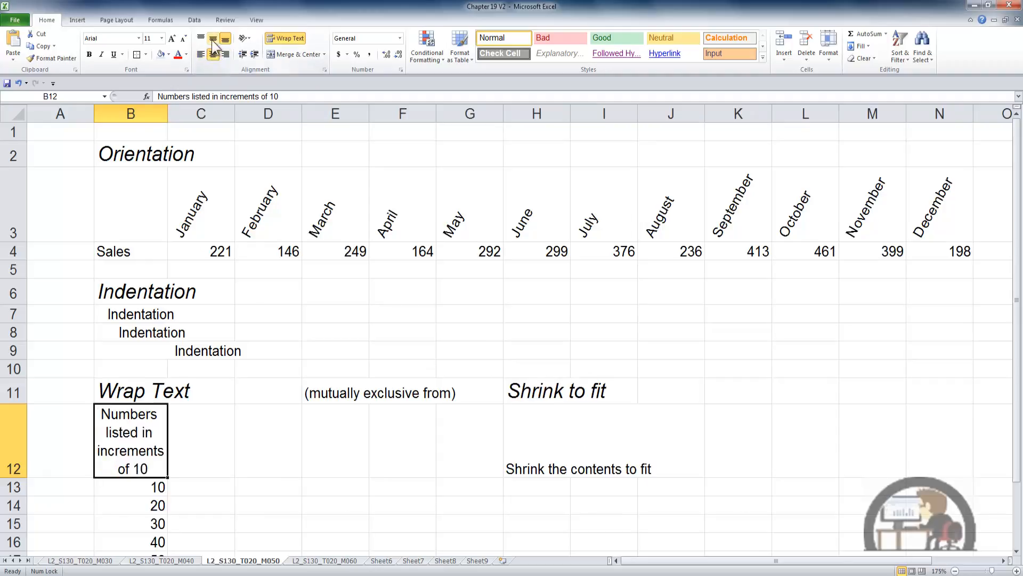
left_click(213, 40)
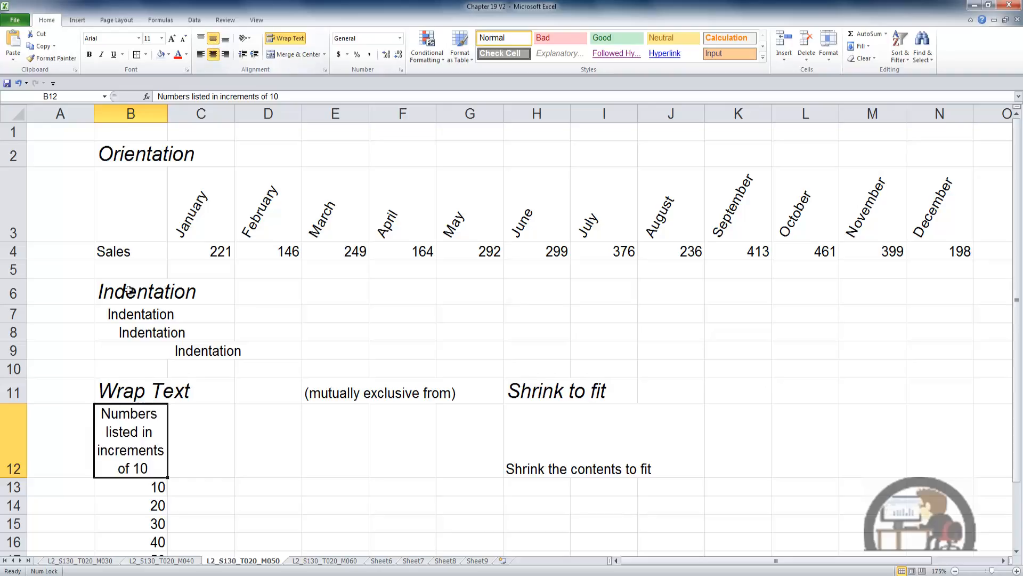
left_click_drag(14, 478, 14, 497)
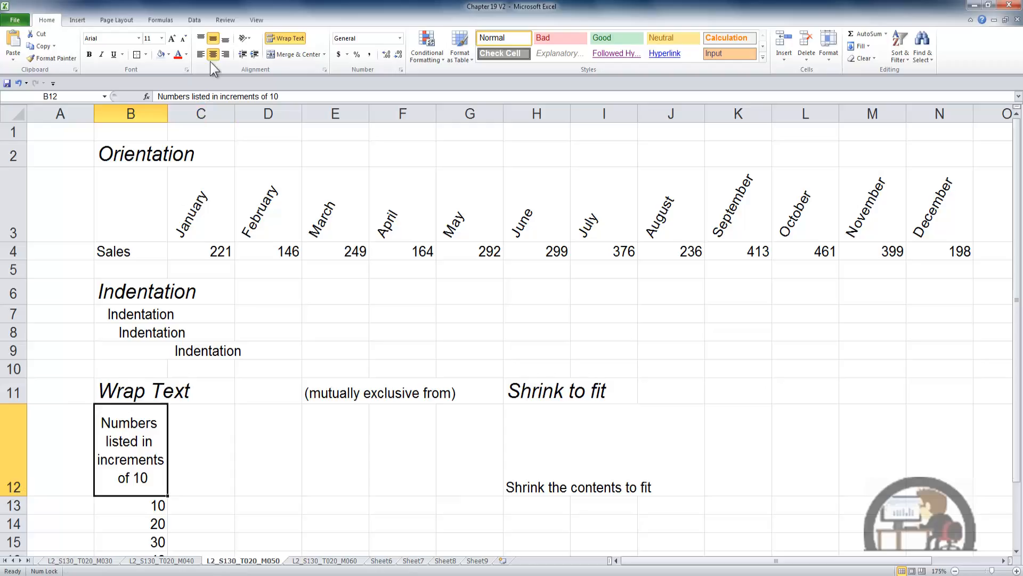
Try top and left alignment on the wrapped text in B12, finishing with bottom and right alignment.
left_click(205, 38)
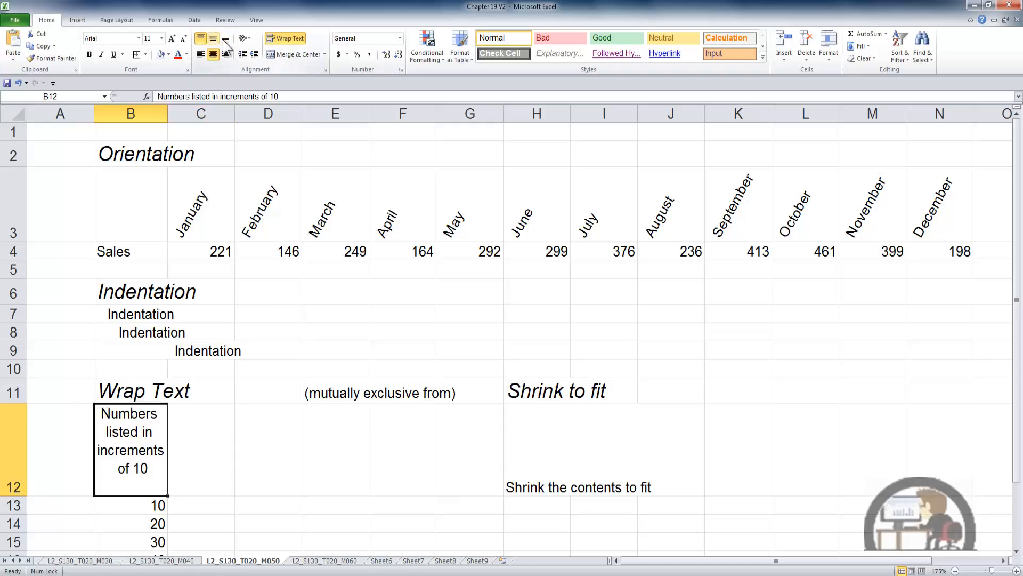
left_click(225, 40)
left_click(201, 55)
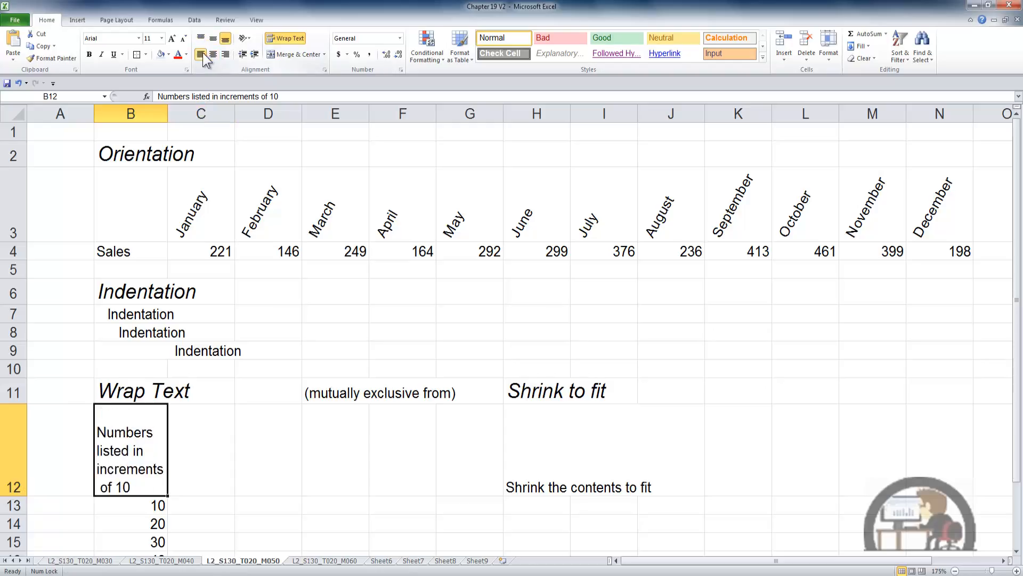
left_click(223, 53)
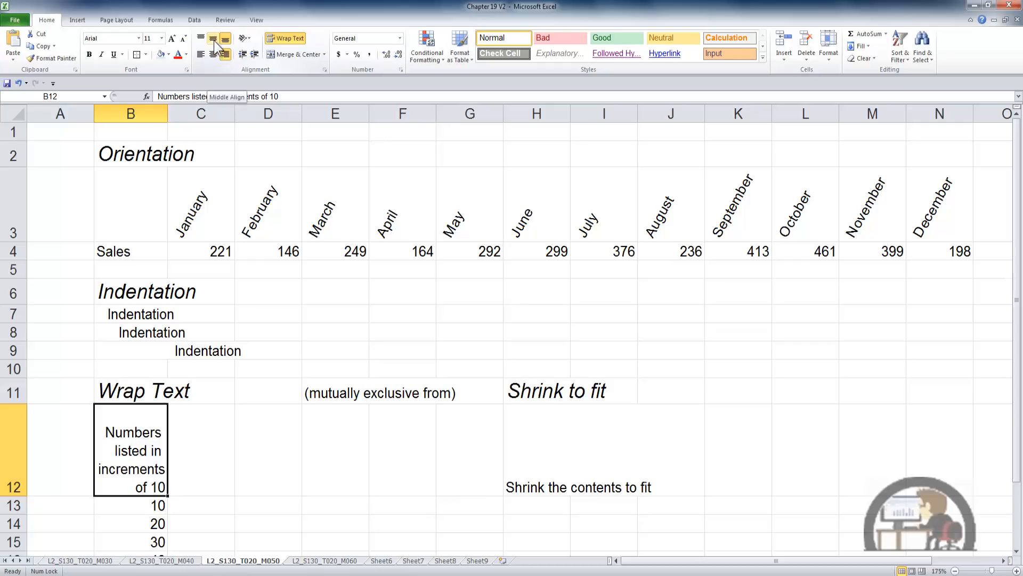
Apply the Shrink to fit text control to "Shrink the contents to fit" in H12.
left_click(547, 437)
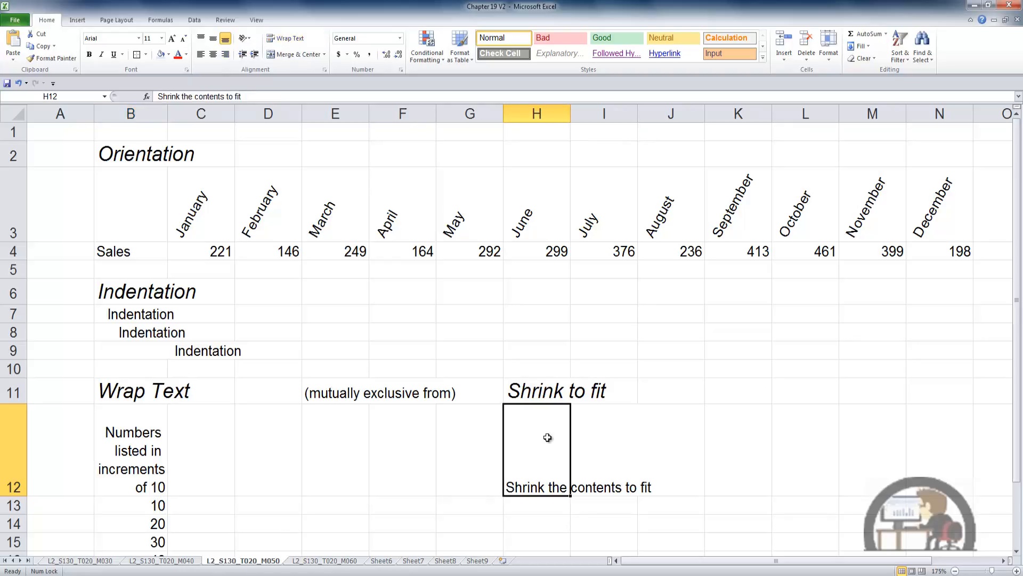
left_click(325, 69)
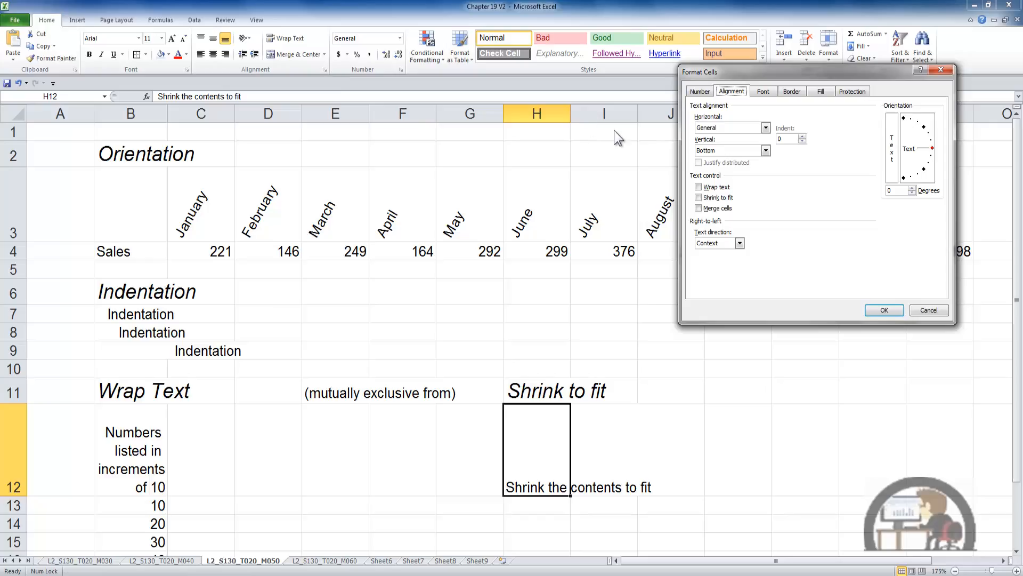
left_click(698, 198)
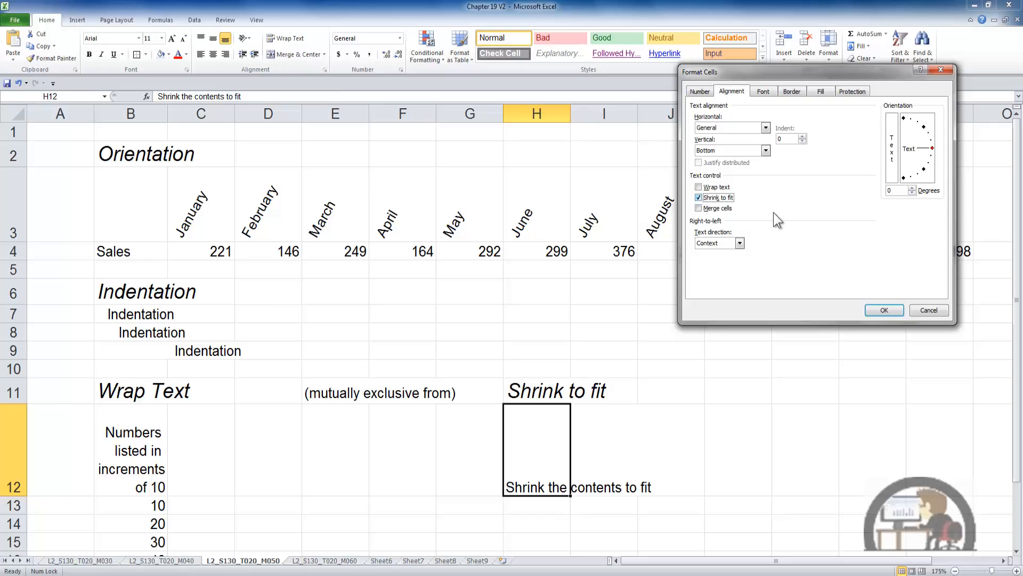
left_click(885, 311)
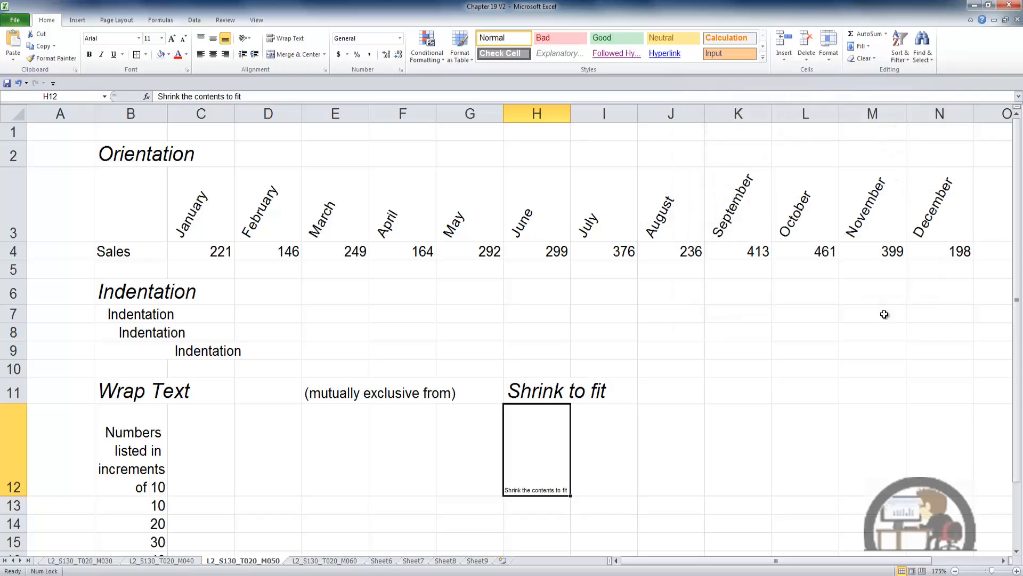